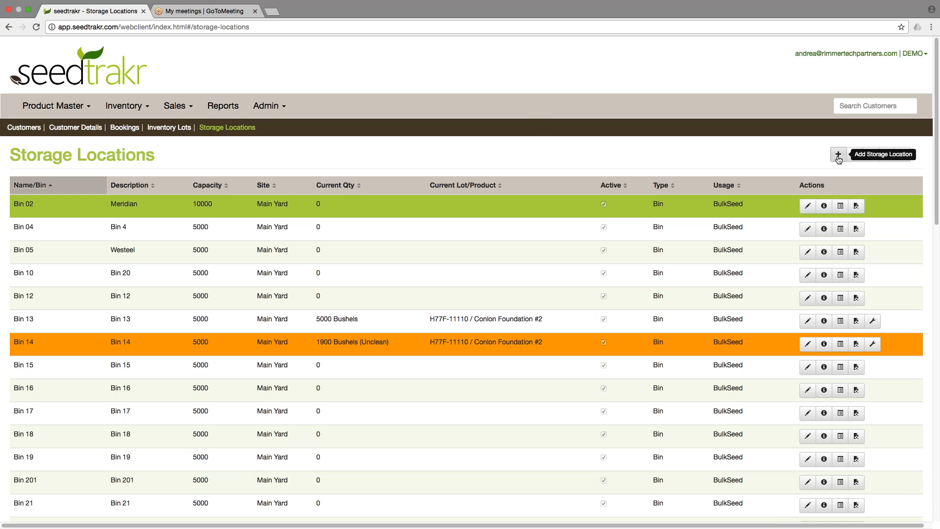
Add a new storage location named Bin 01 with description westeel and capacity 5000.
click(839, 154)
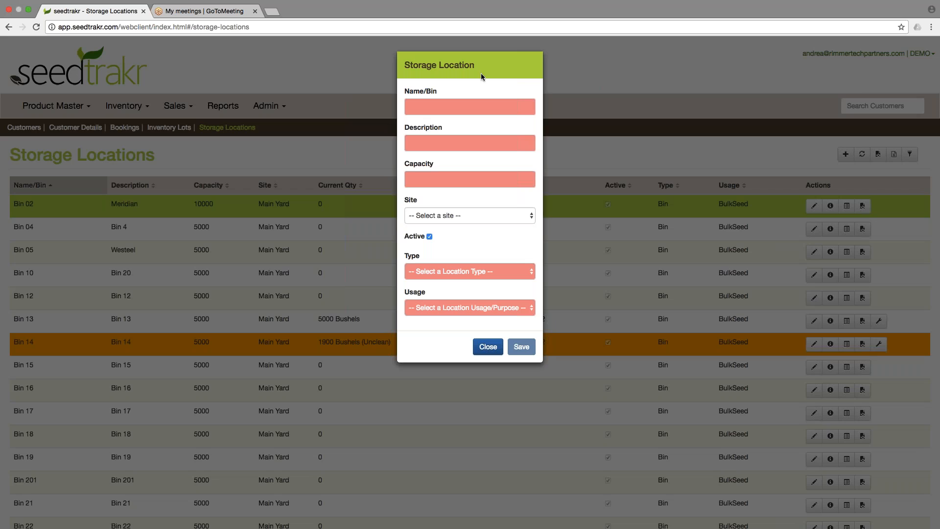
click(475, 107)
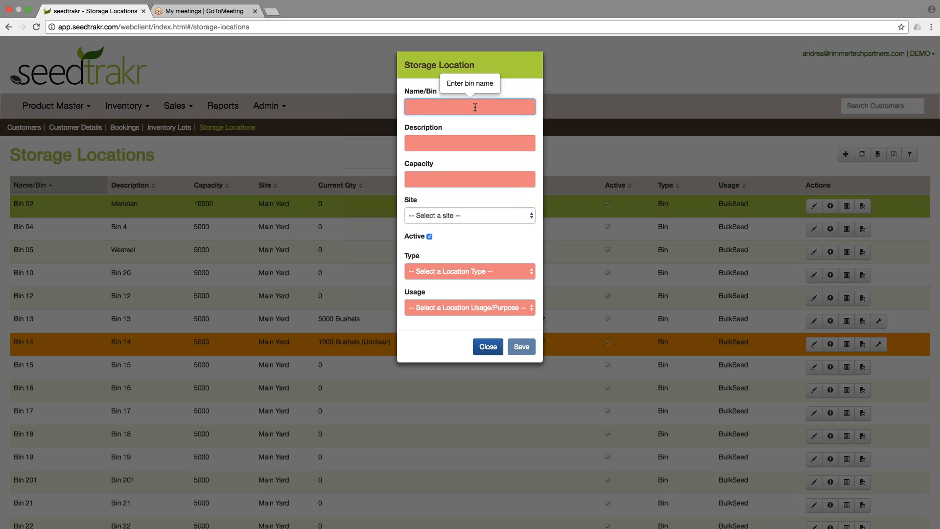
text(Bin 01)
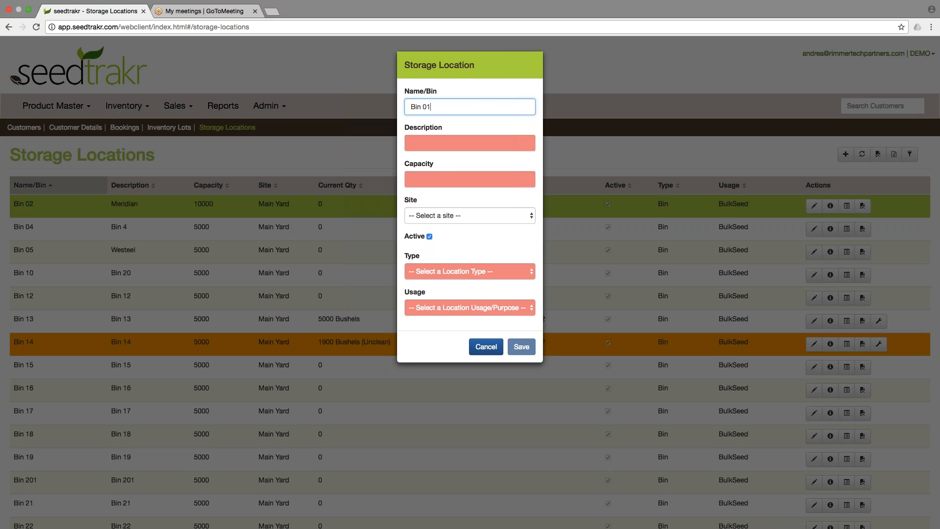
click(454, 143)
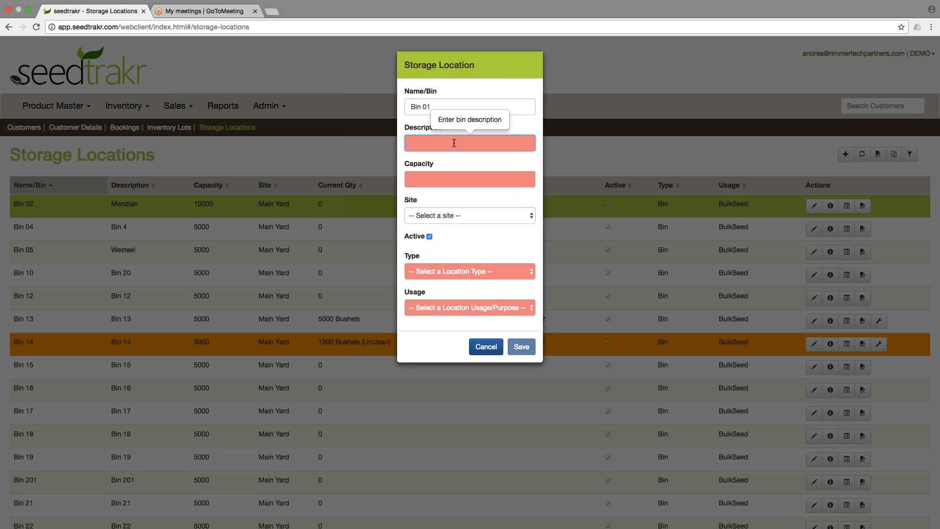
text(westeel)
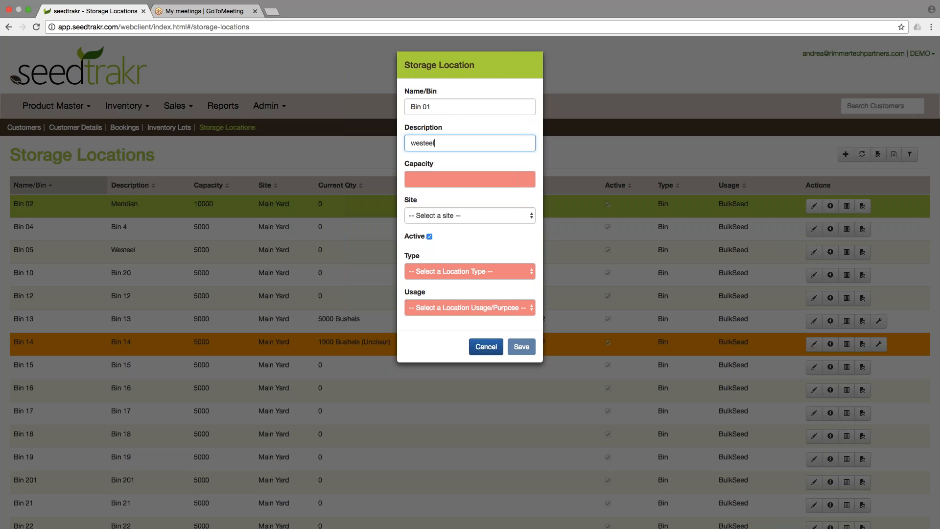
click(463, 183)
text(5000)
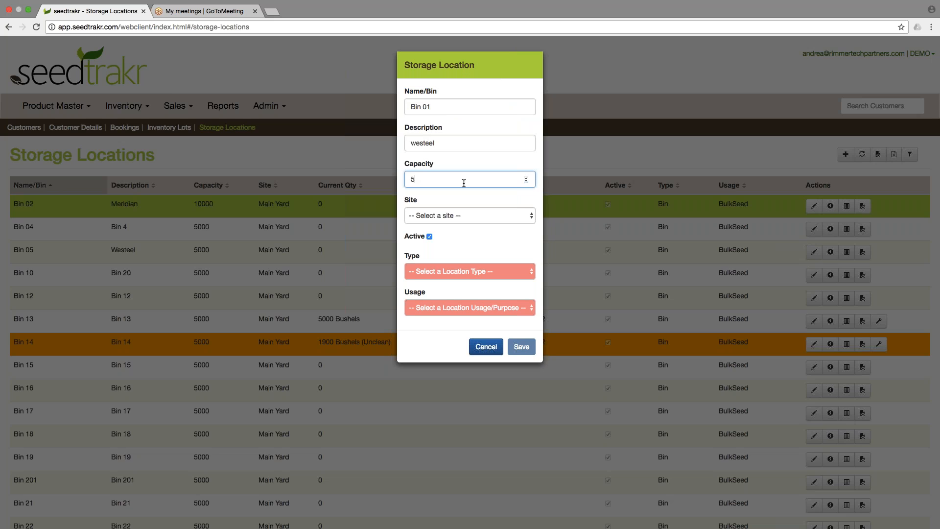
Set the new bin's site to Joe's Farm, type to Bin and usage to BulkSeed, then save it.
click(464, 216)
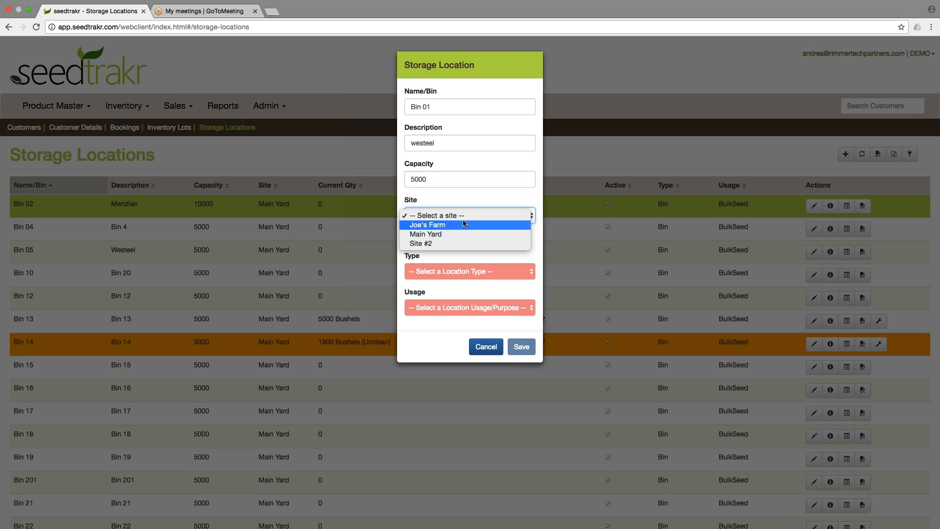
click(478, 225)
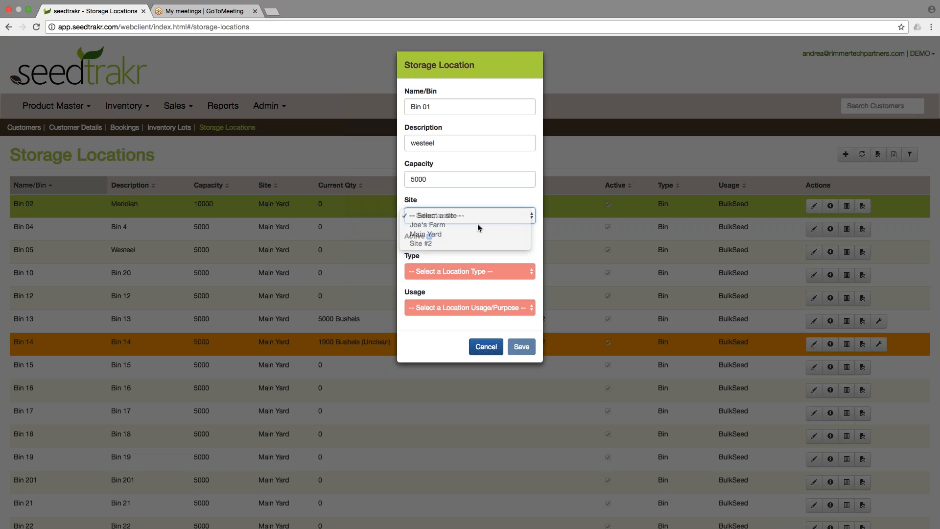
click(469, 277)
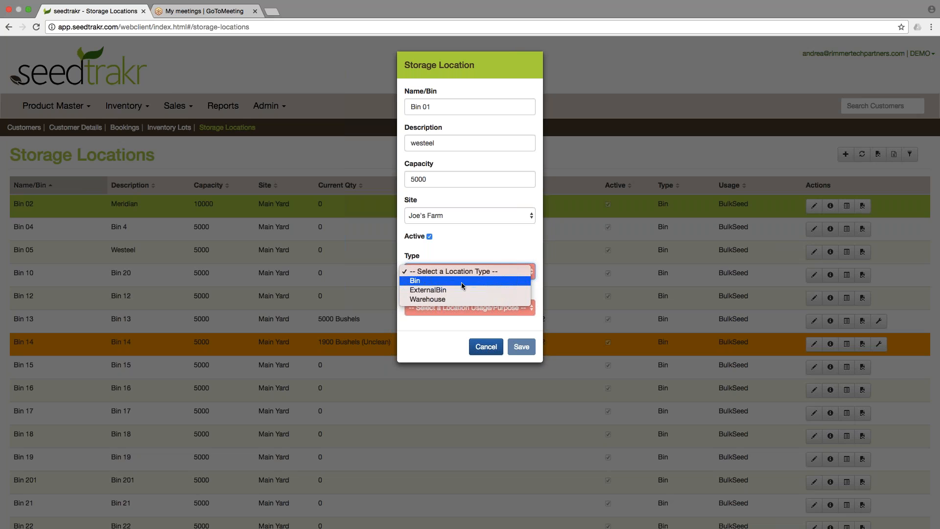
click(462, 281)
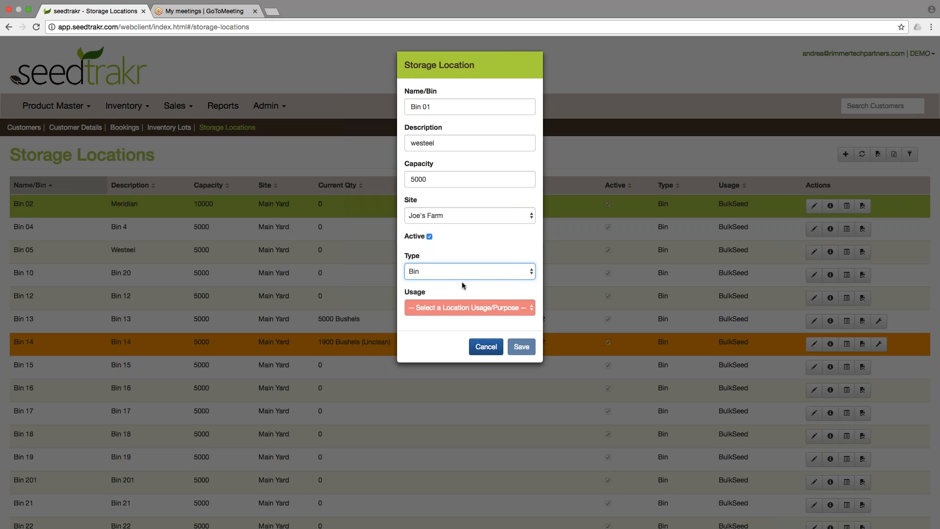
click(469, 307)
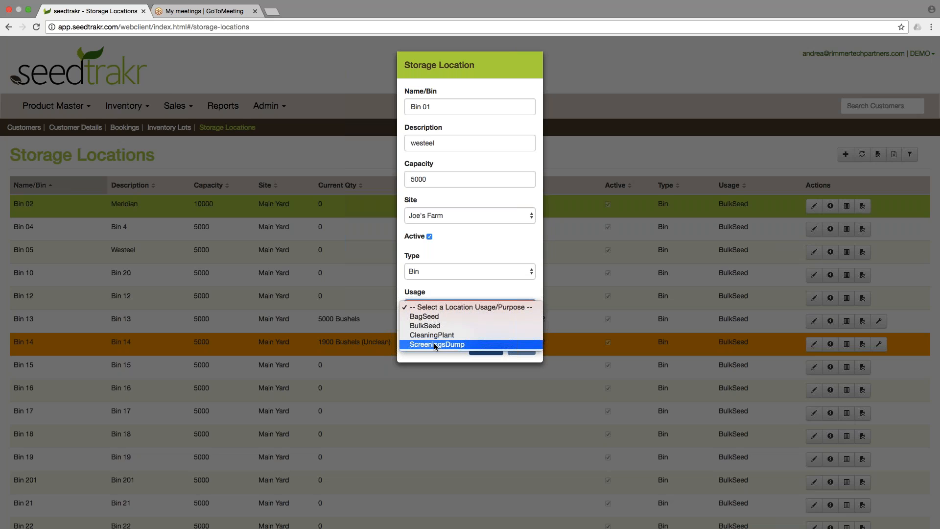
click(457, 326)
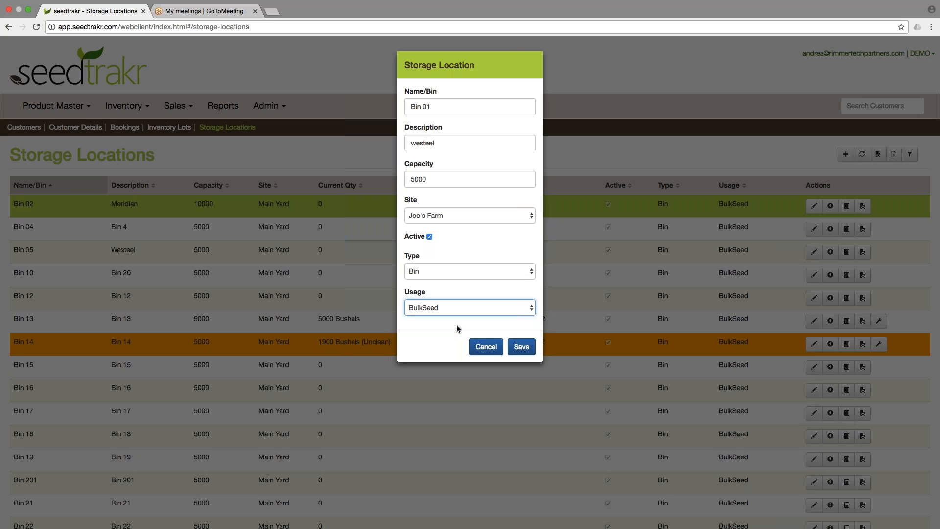
click(521, 347)
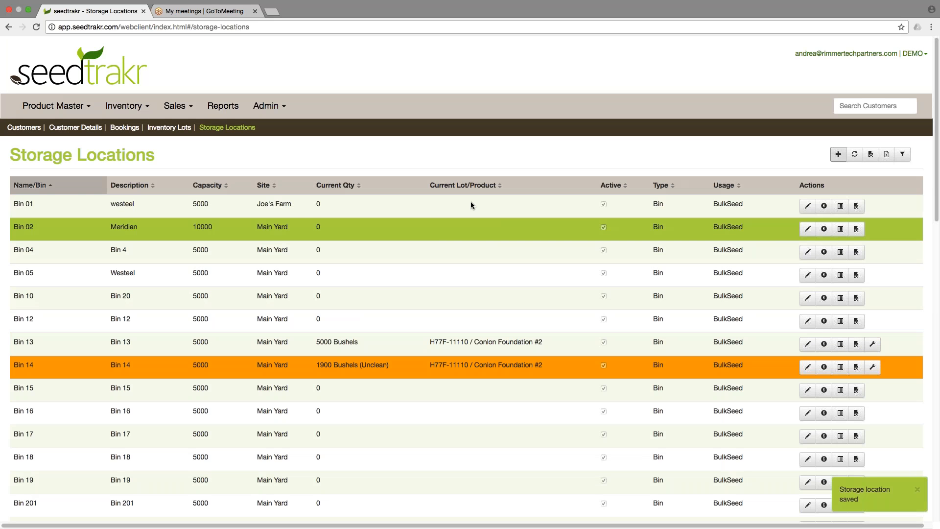
Edit Bin 01 and change its capacity to 4000, then save.
click(471, 205)
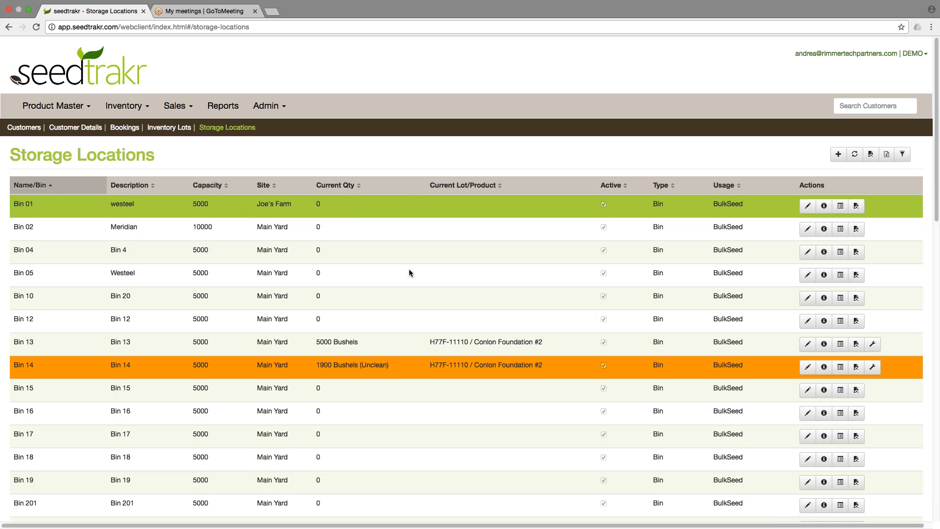
click(407, 344)
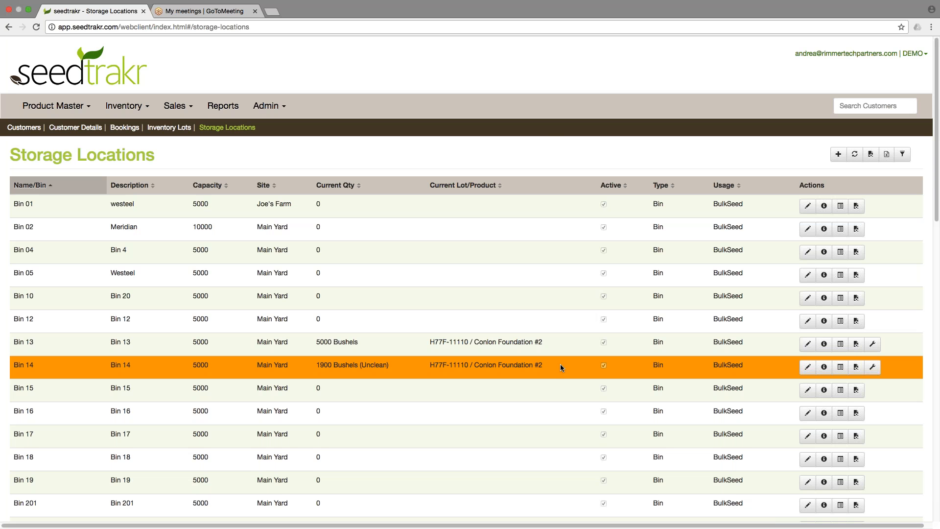
click(557, 207)
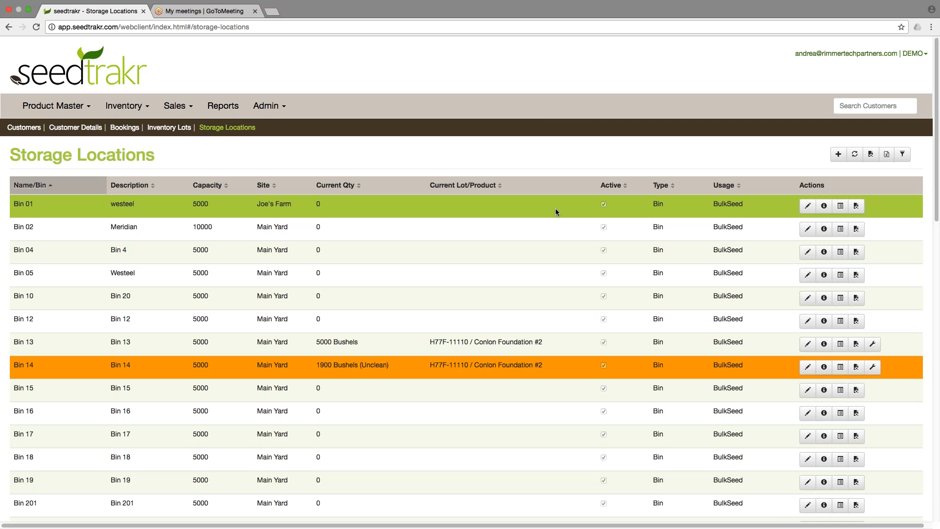
click(809, 207)
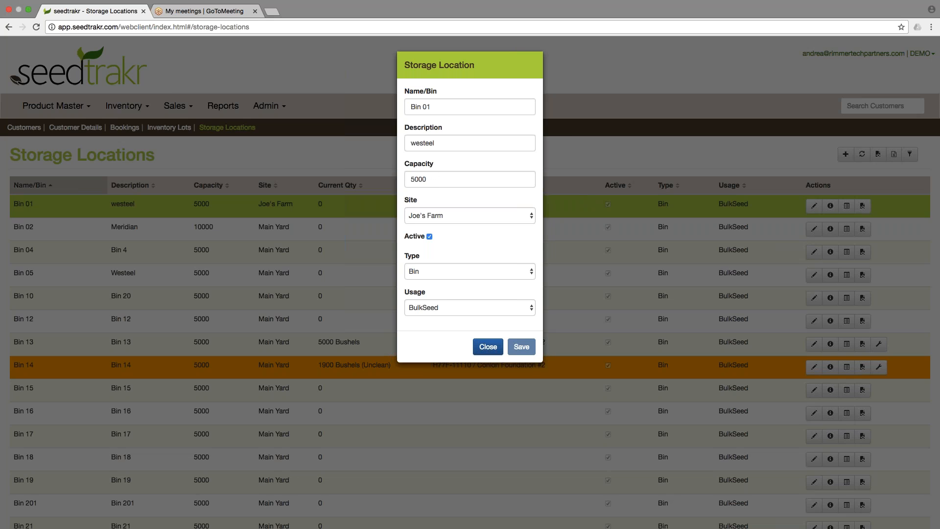
drag(436, 177, 399, 177)
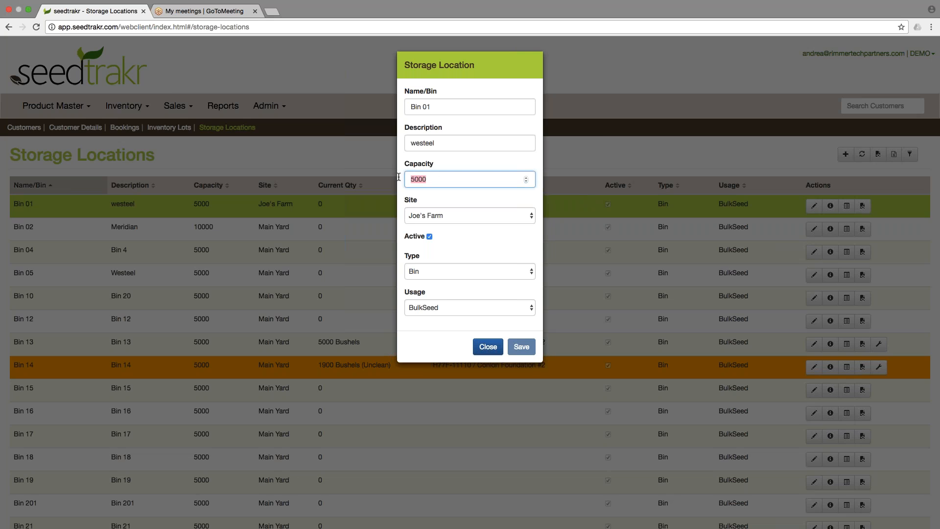
text(4000)
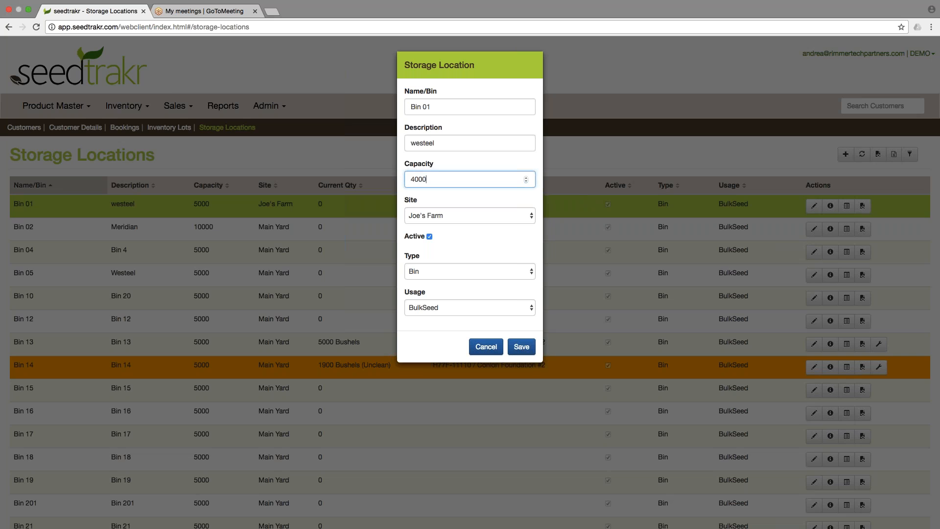
click(521, 347)
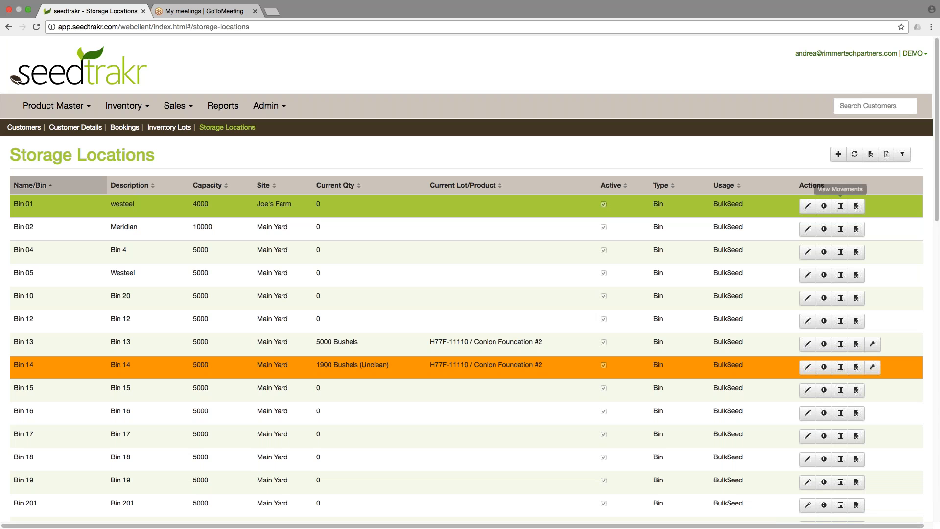
View the movement history of Bin 13, then close it.
click(747, 342)
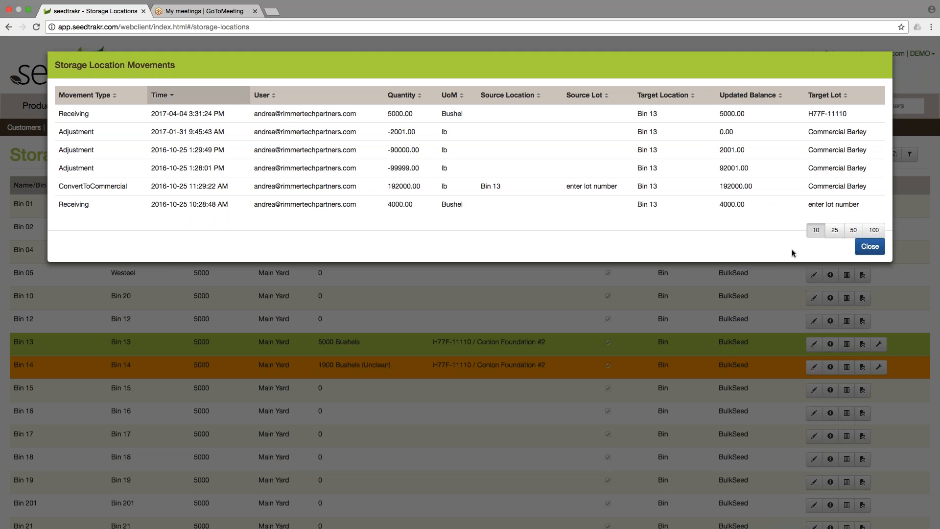
click(868, 248)
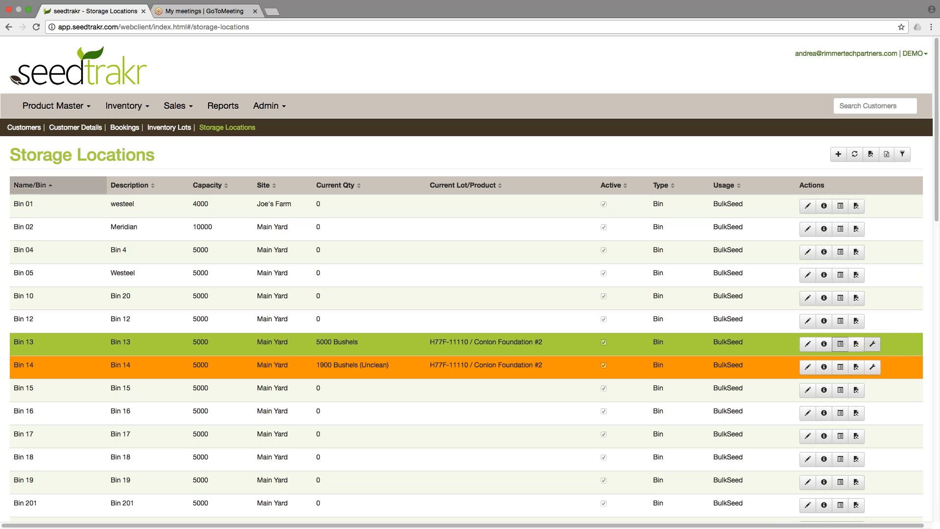
Adjust Bin 13's inventory by -100 bushels with the comment spillage and save the adjustment.
click(876, 345)
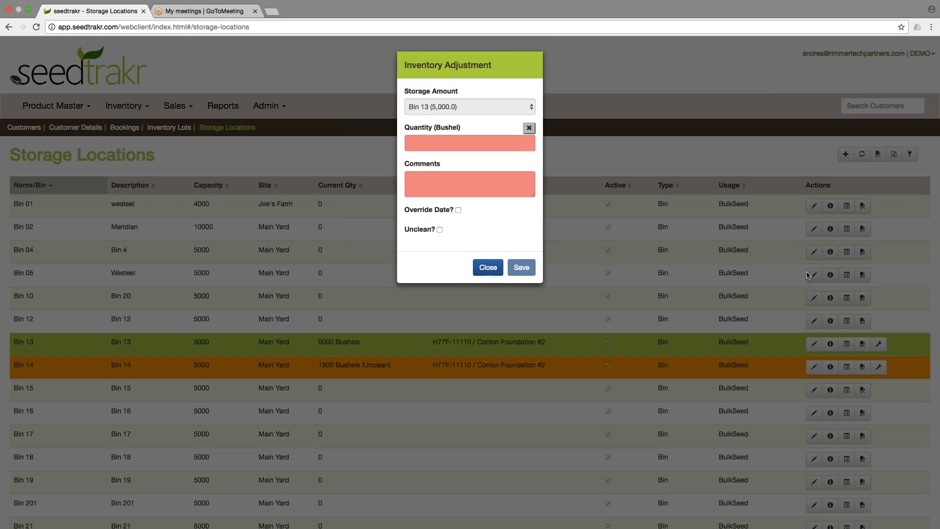
click(427, 143)
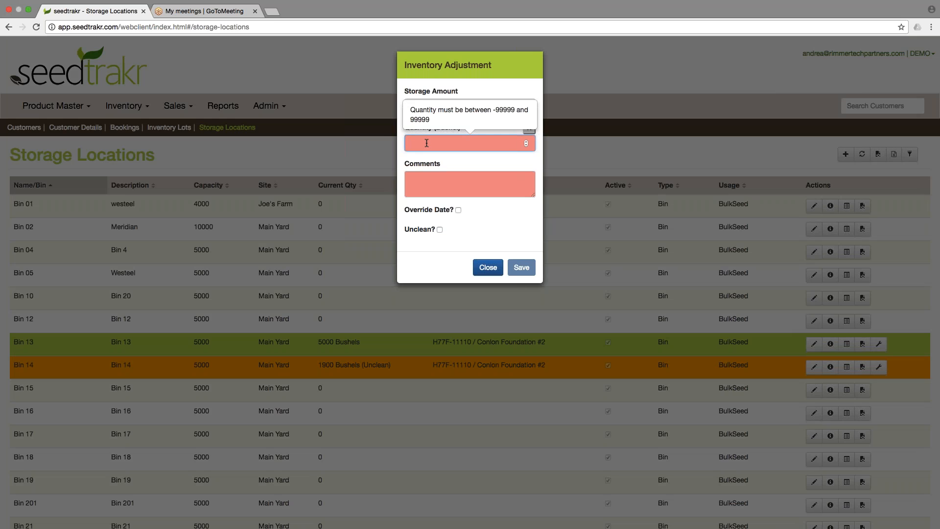
text(-100)
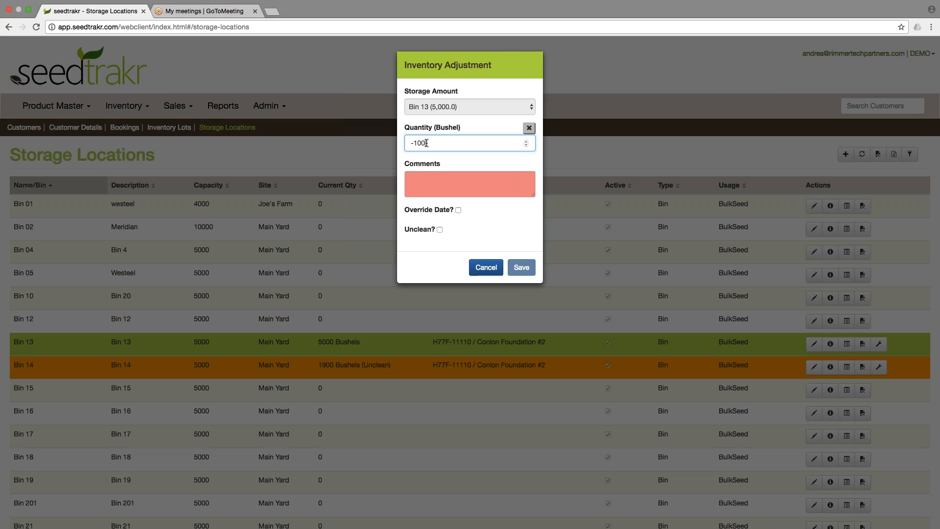
click(431, 185)
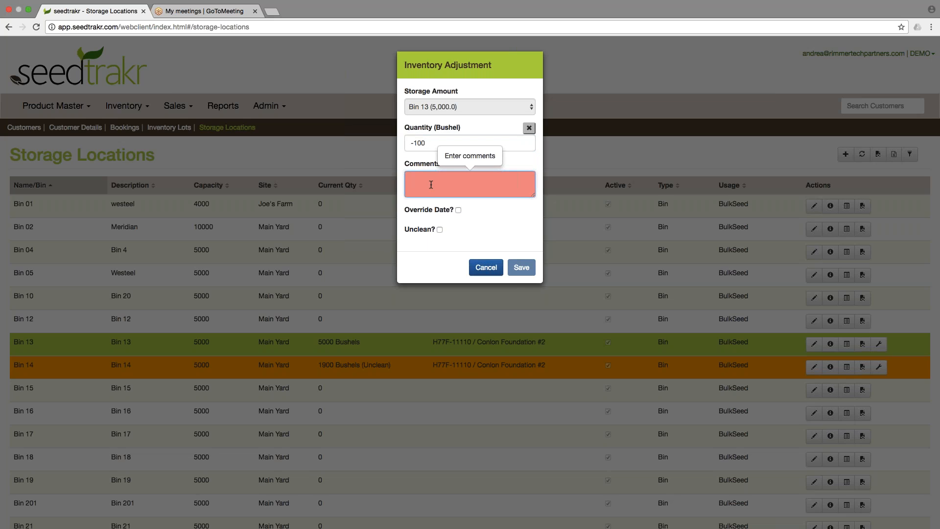
text(spillage)
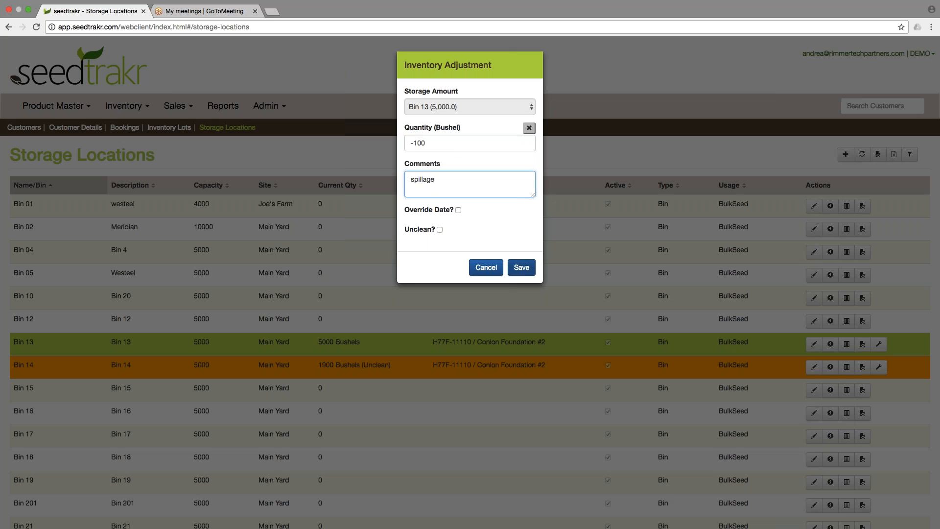
click(521, 268)
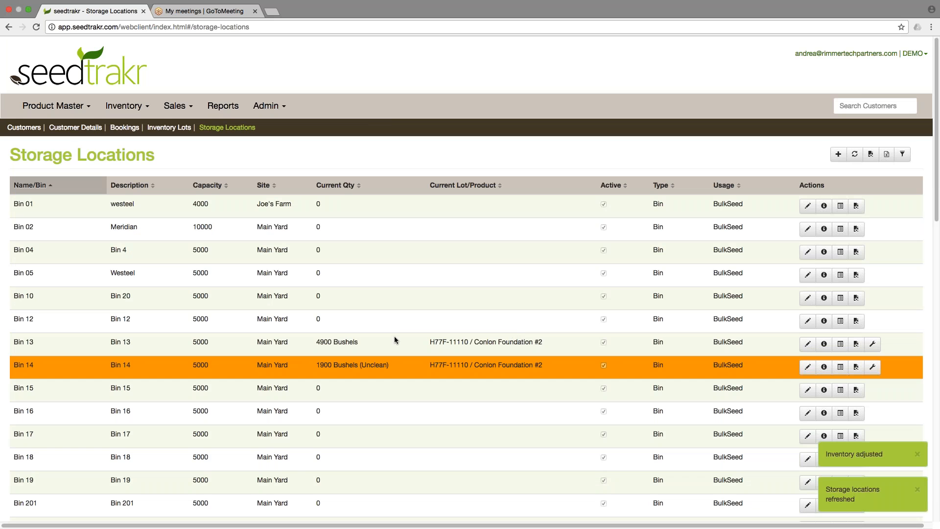
Open the movements report for Bin 13 and close its tab afterwards.
click(394, 338)
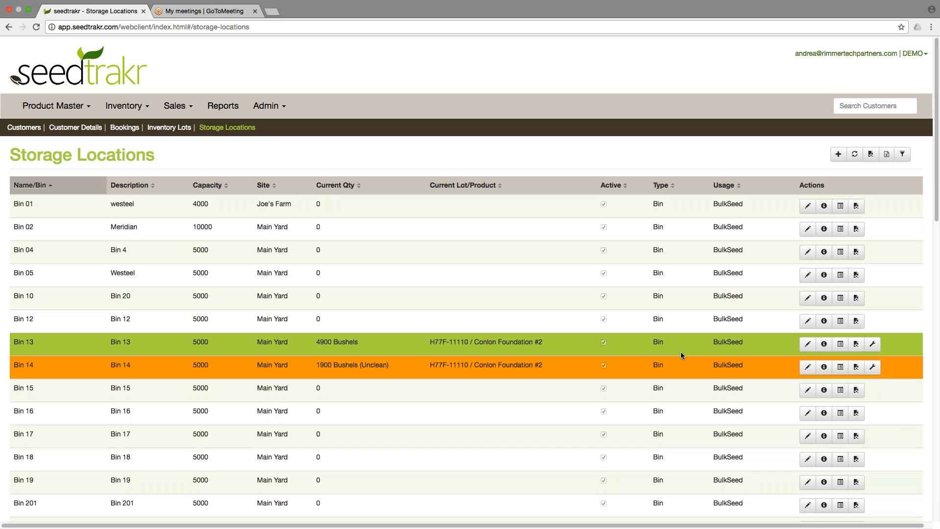
click(856, 346)
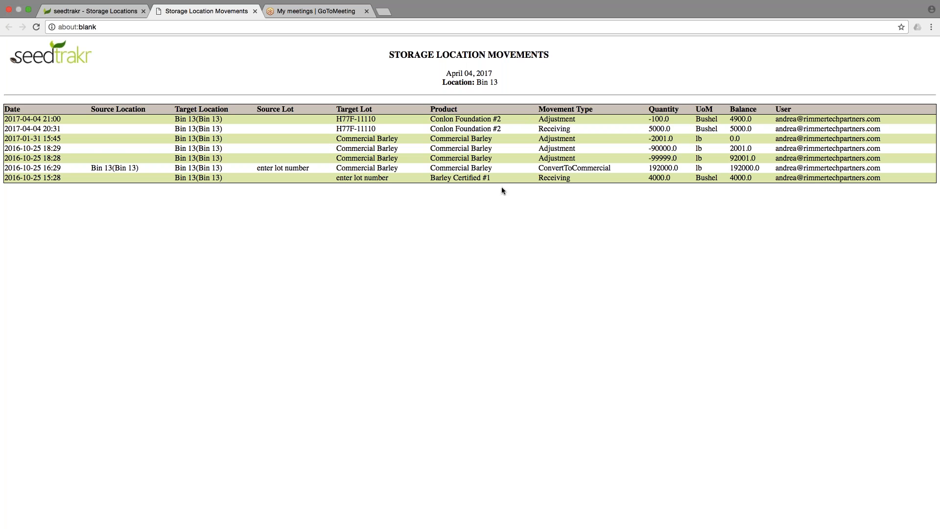
click(253, 12)
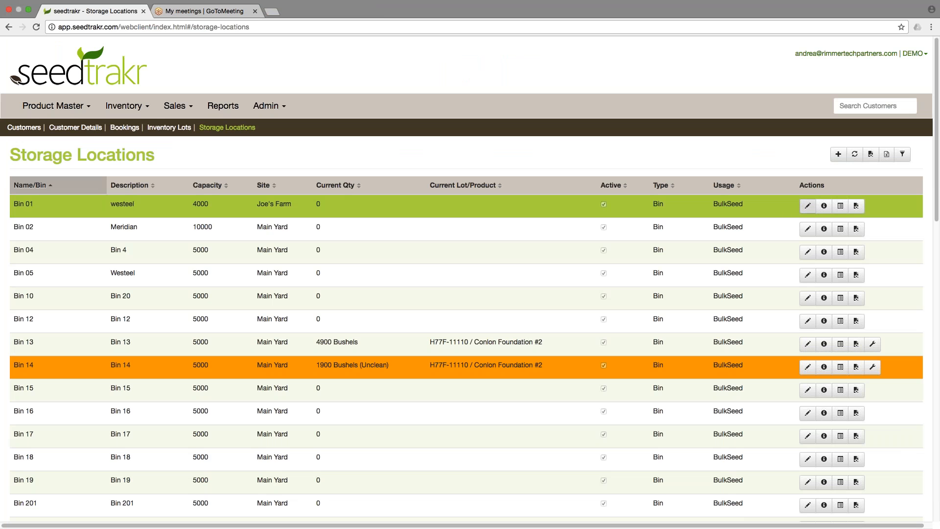
Edit Bin 01, mark it as inactive, and save.
click(808, 206)
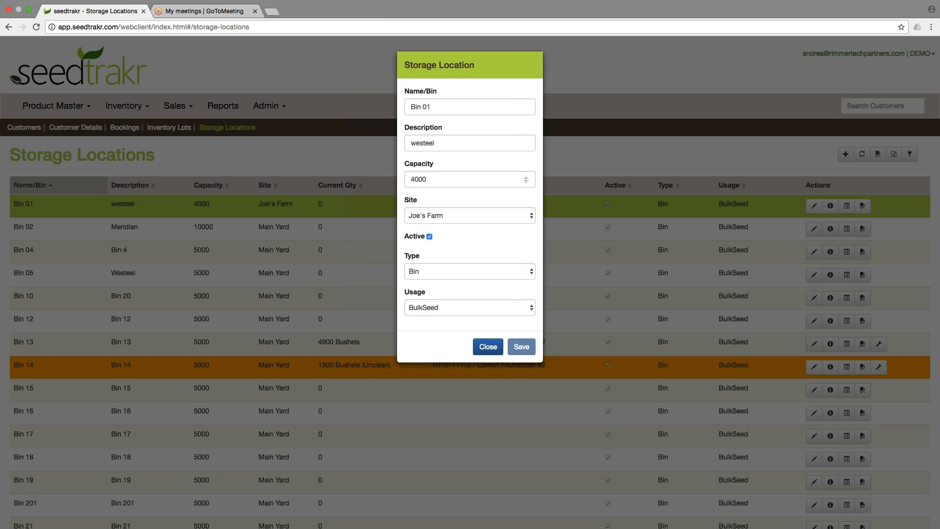
click(433, 237)
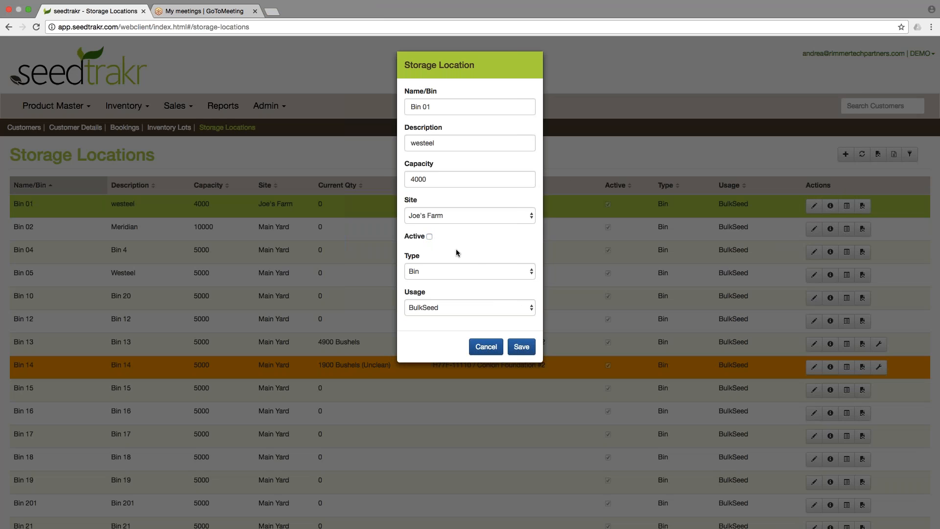
click(522, 347)
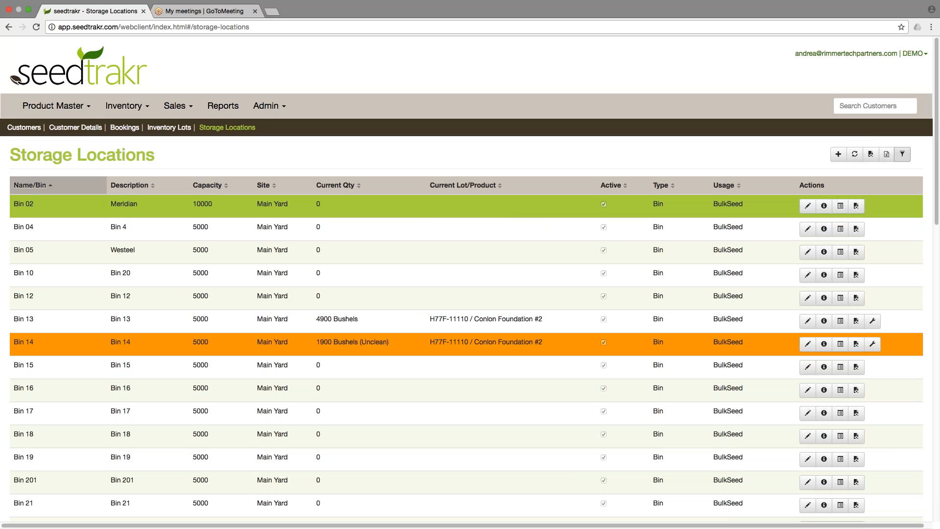
Show the filter options for the storage locations list.
click(904, 155)
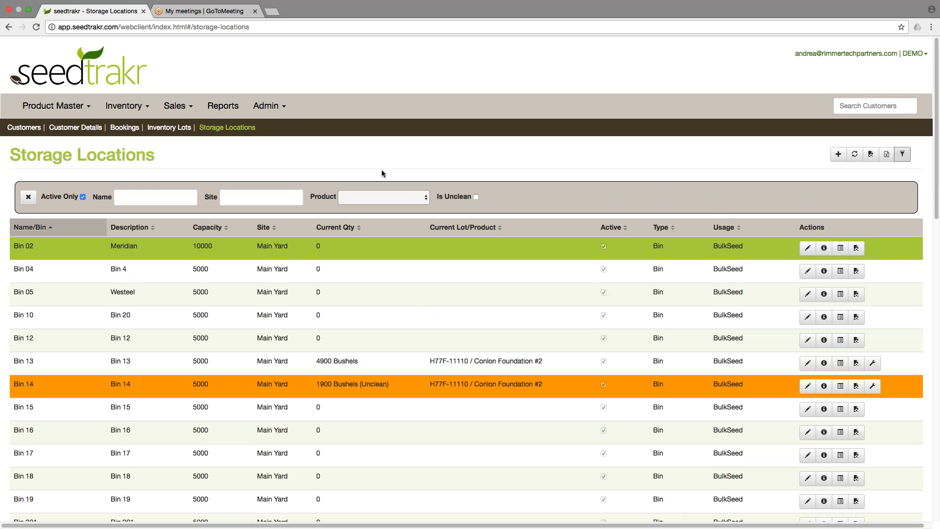
Include inactive locations in the list, then edit Bin 01 to mark it active again and save.
click(83, 197)
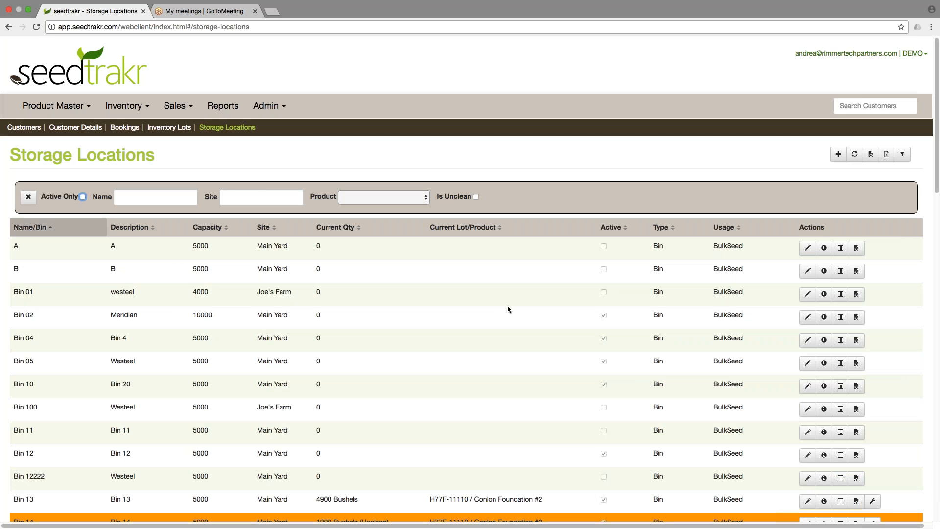
click(64, 294)
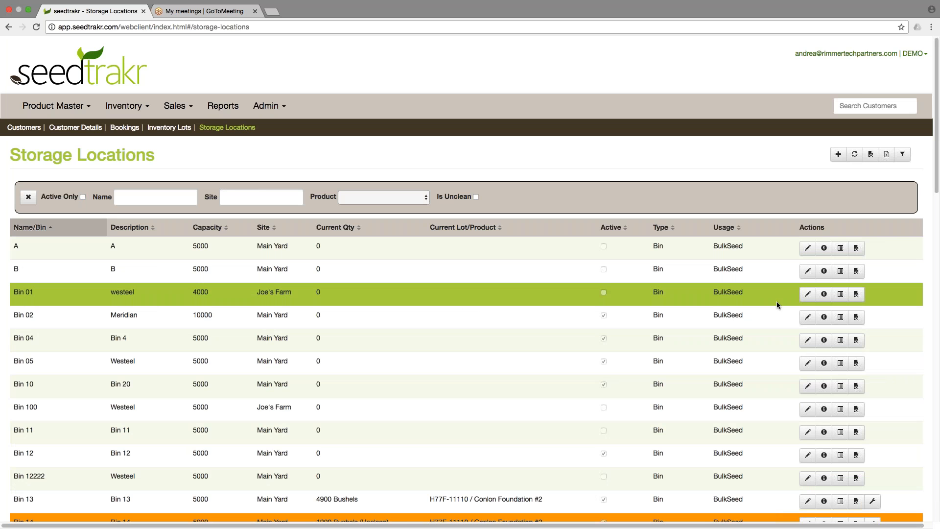
click(808, 294)
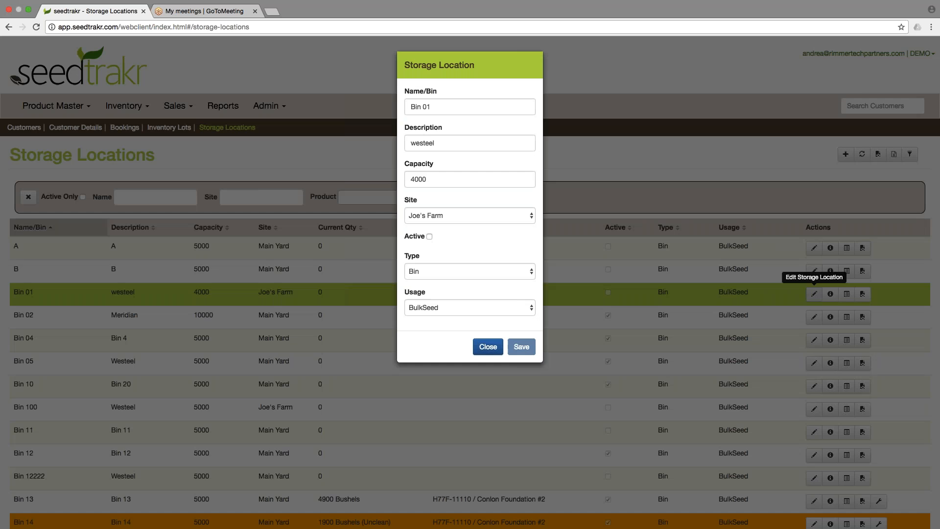
click(430, 237)
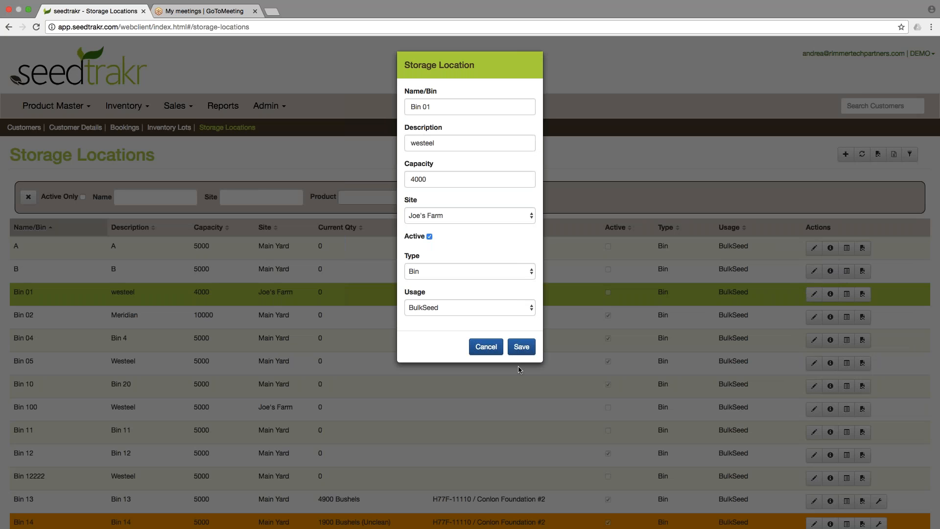
click(521, 347)
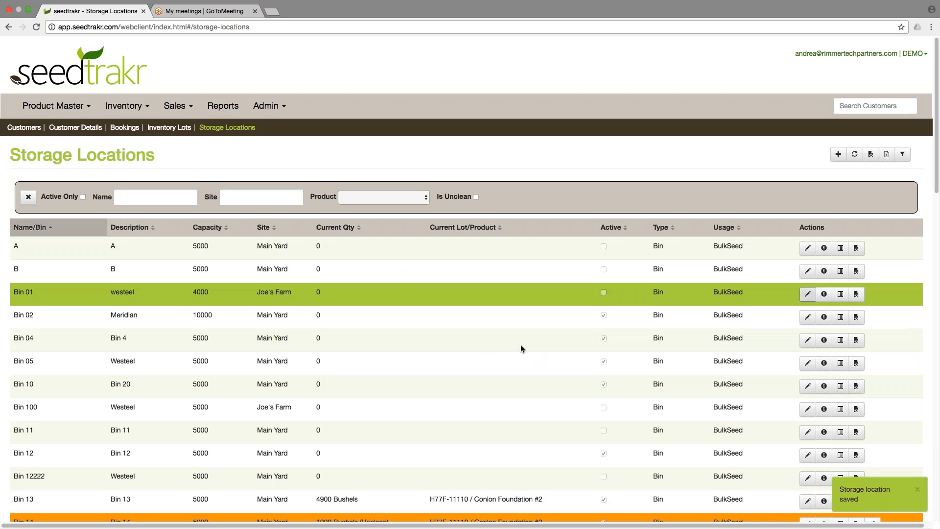
Turn the Active Only filter back on and hide the filter options.
click(83, 196)
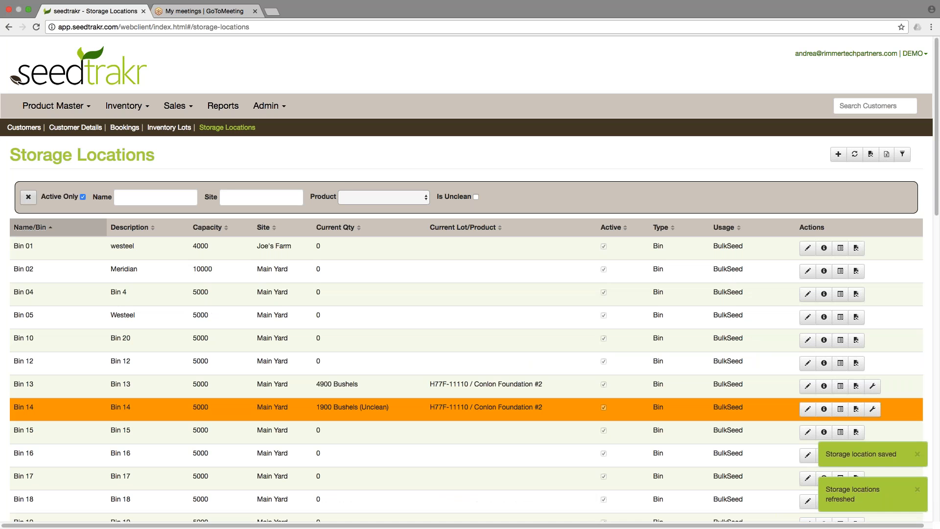
click(902, 154)
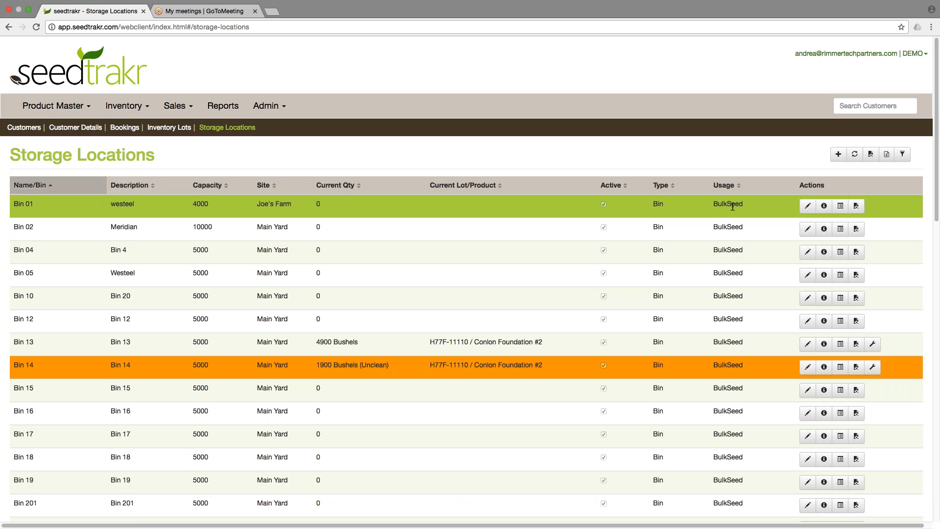
Open Bin 01's change log, inspect the properties of its Add and Change events, and close it.
click(824, 207)
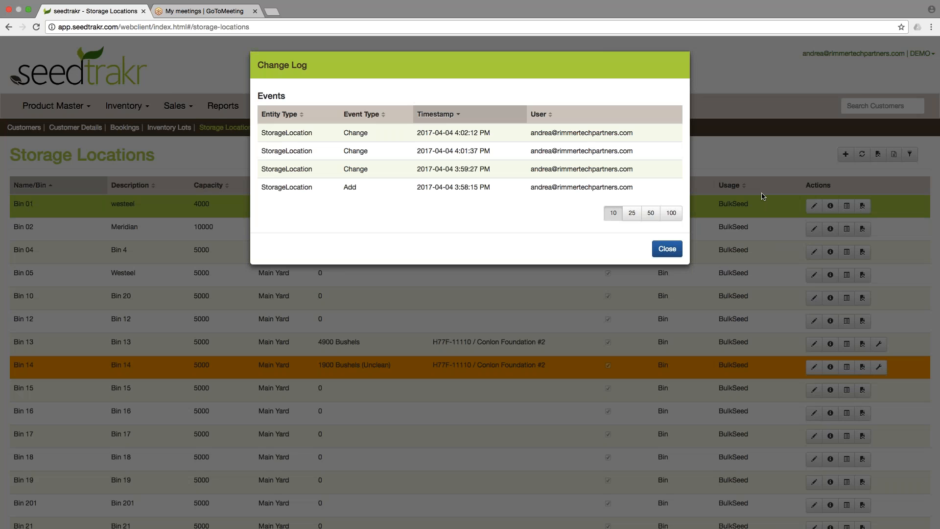
click(492, 190)
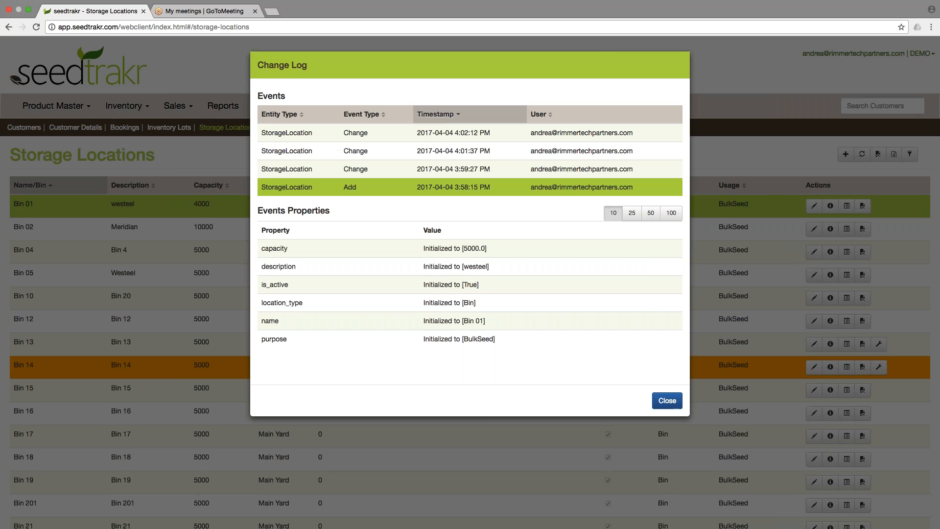
click(460, 170)
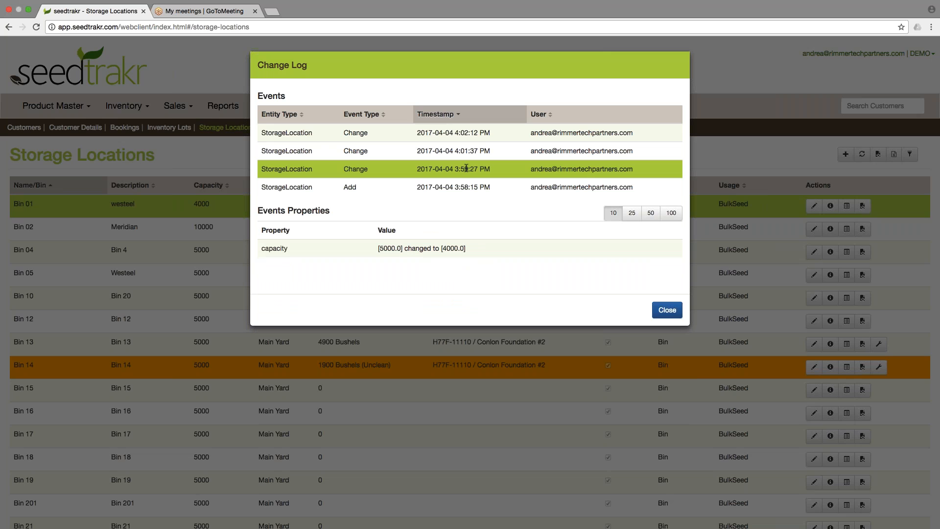
click(667, 310)
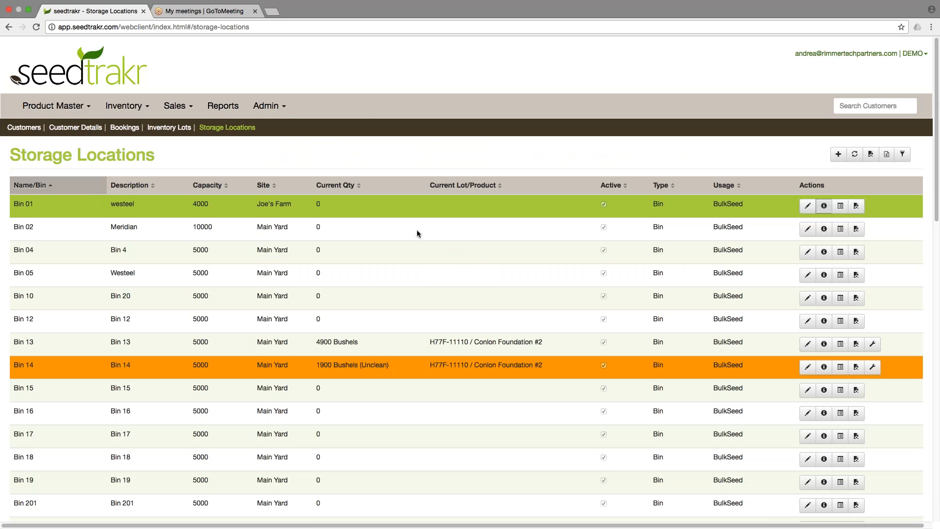